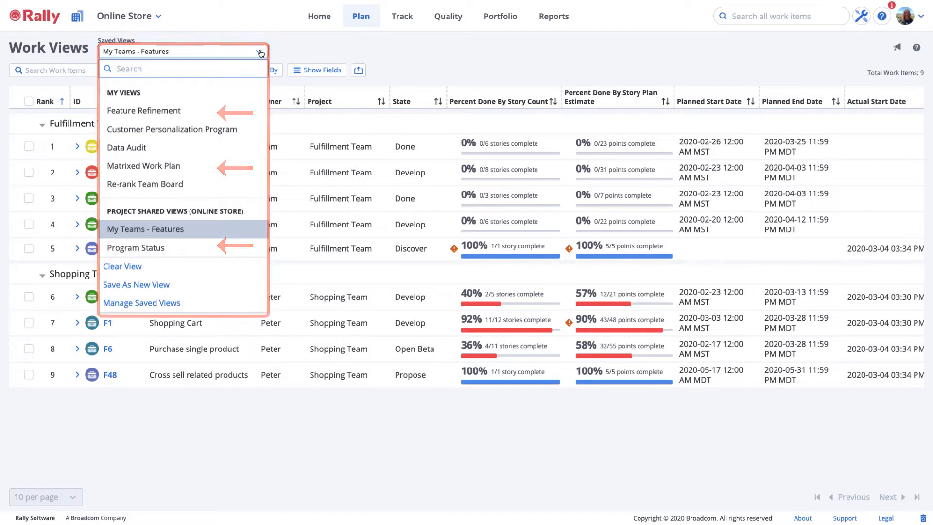
Open the Work Views page for the Online Store project and clear the My Teams - Features saved view
click(261, 52)
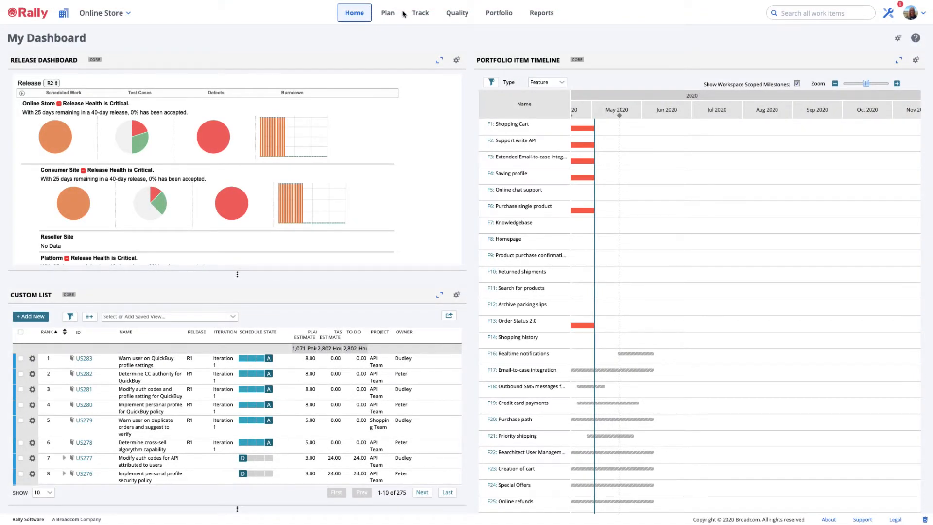
click(390, 14)
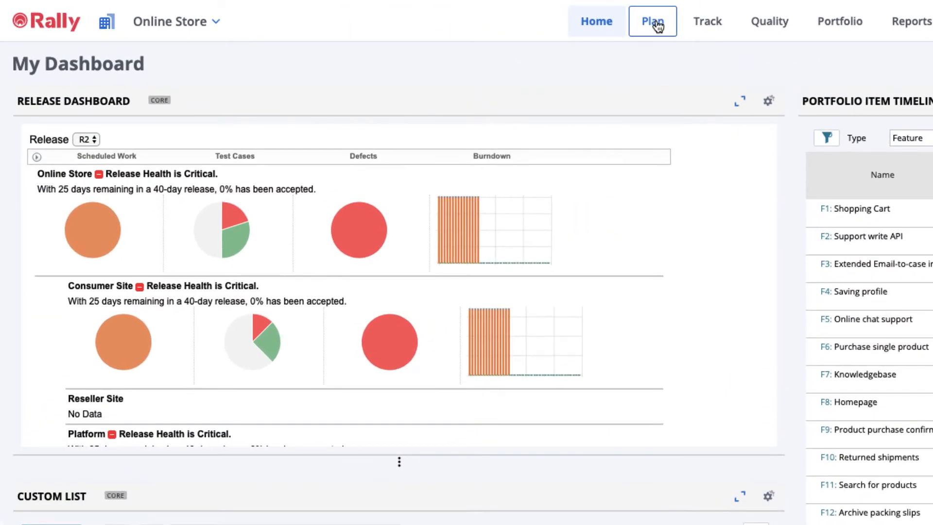
click(658, 26)
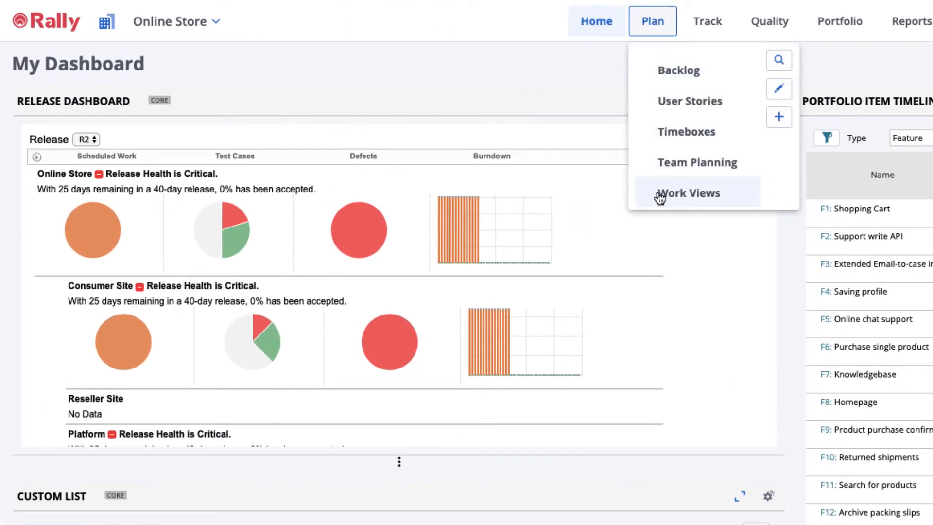
click(685, 194)
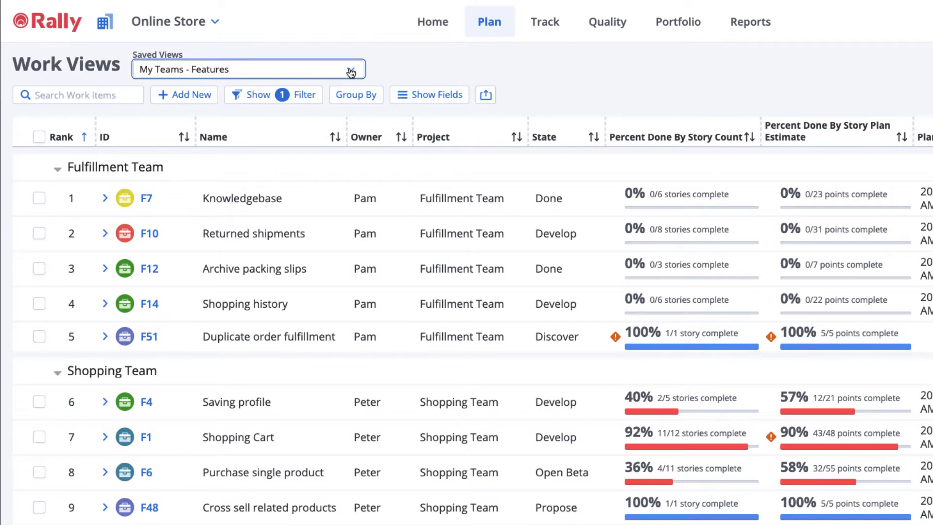
click(351, 73)
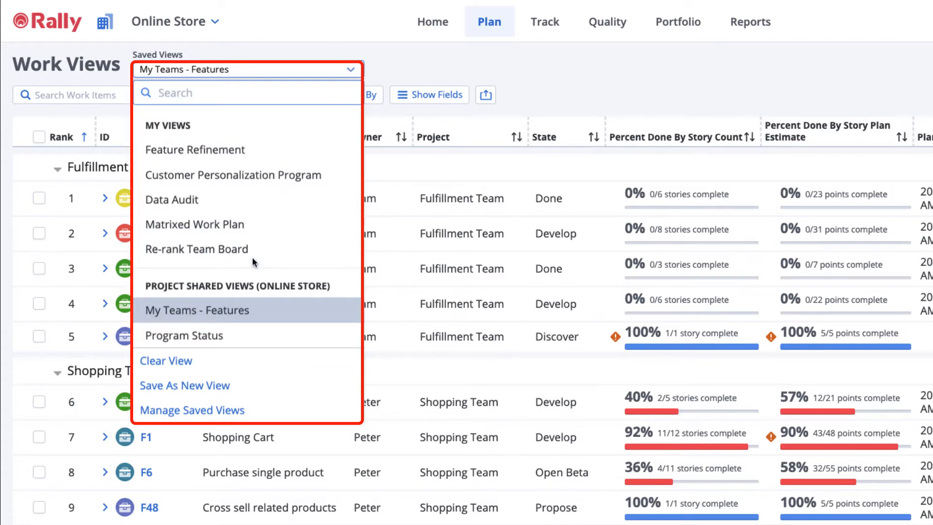
click(233, 364)
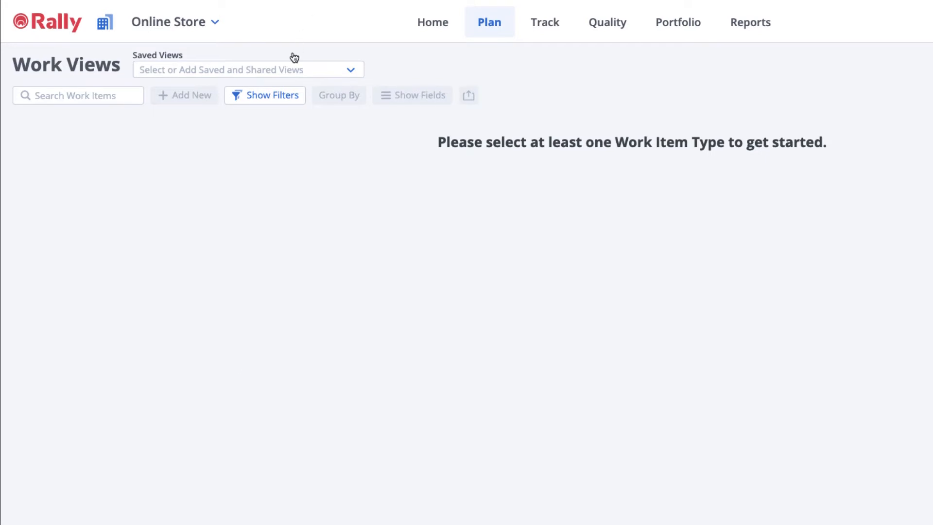
Show the filters and scope the view to the Fulfillment Team and Shopping Team projects under Online Store's Consumer Site
click(277, 98)
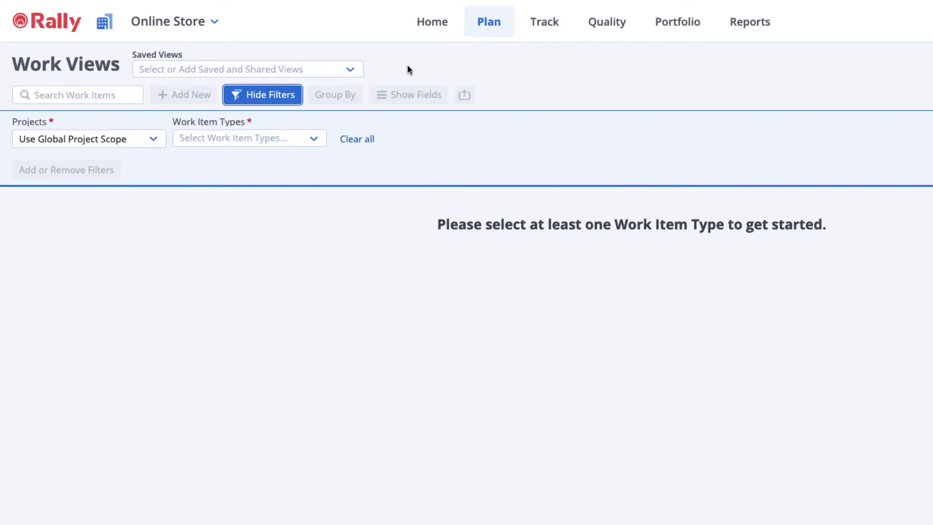
click(155, 140)
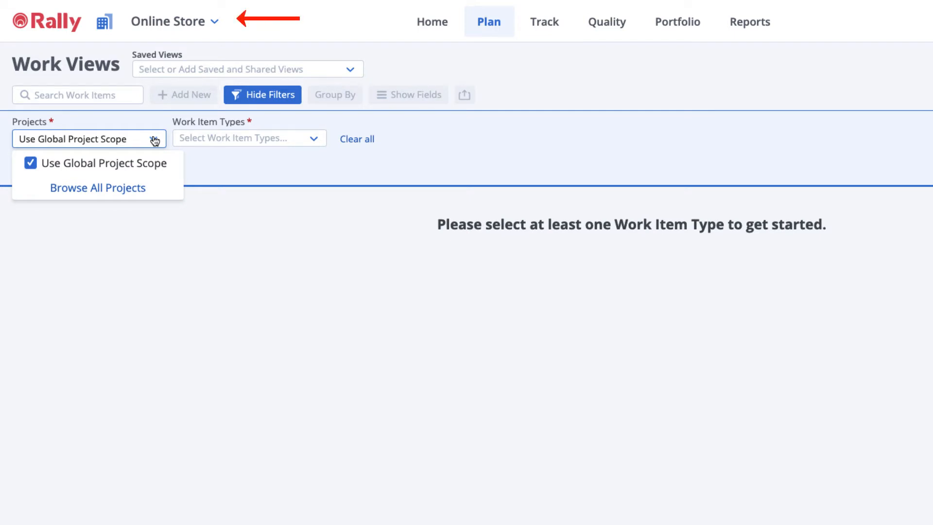
click(115, 192)
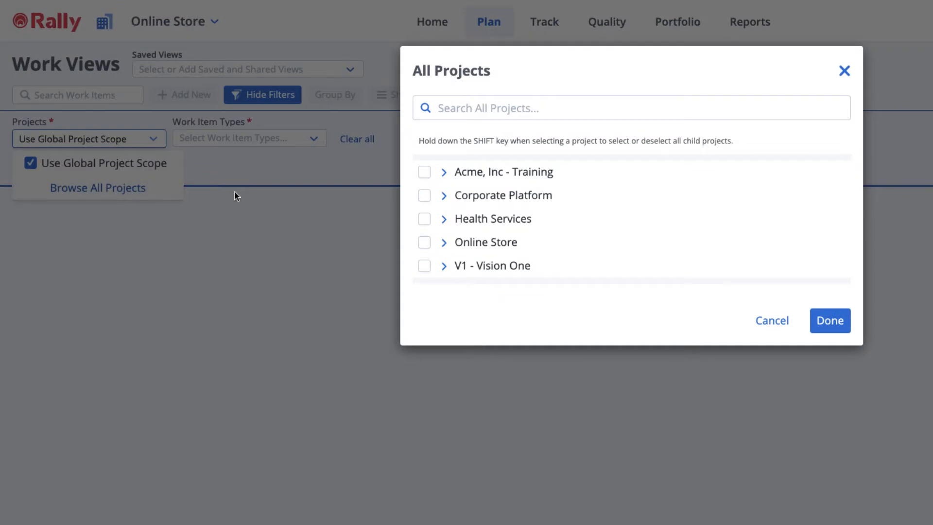
click(444, 243)
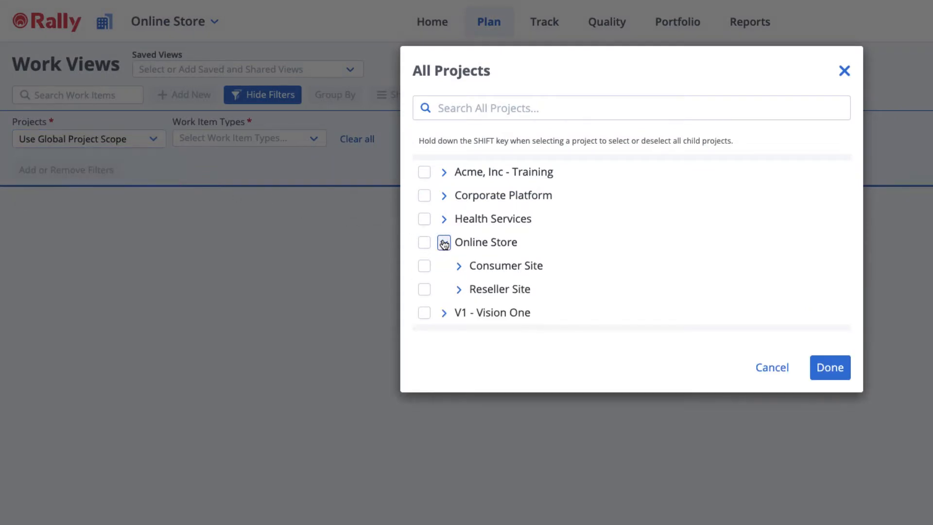
click(459, 266)
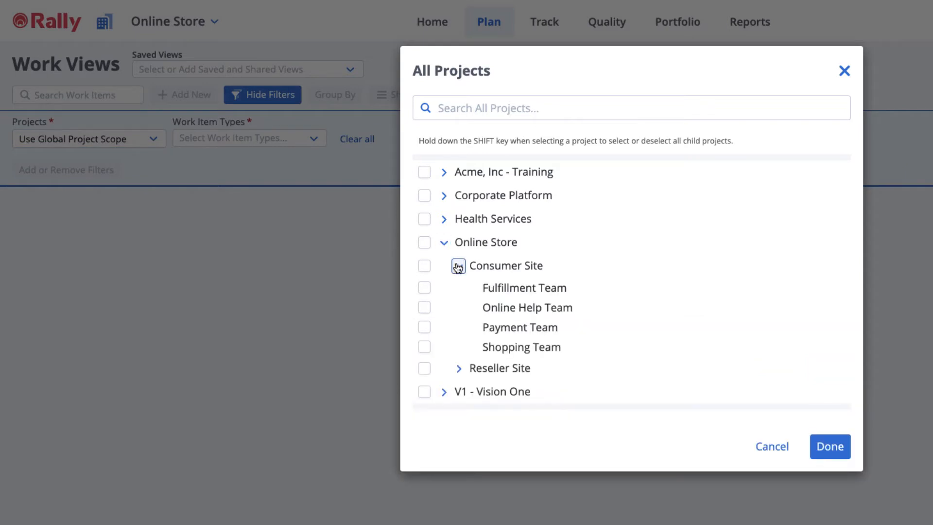
click(428, 288)
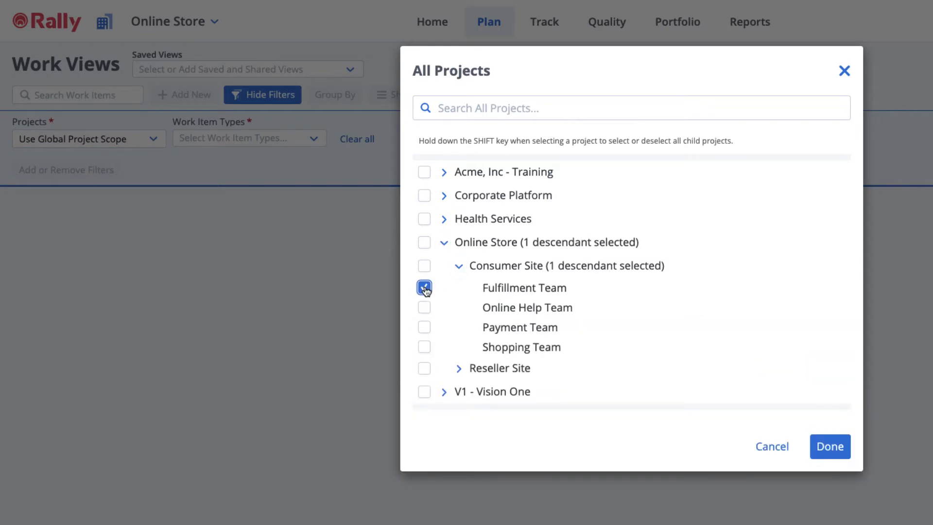
click(424, 347)
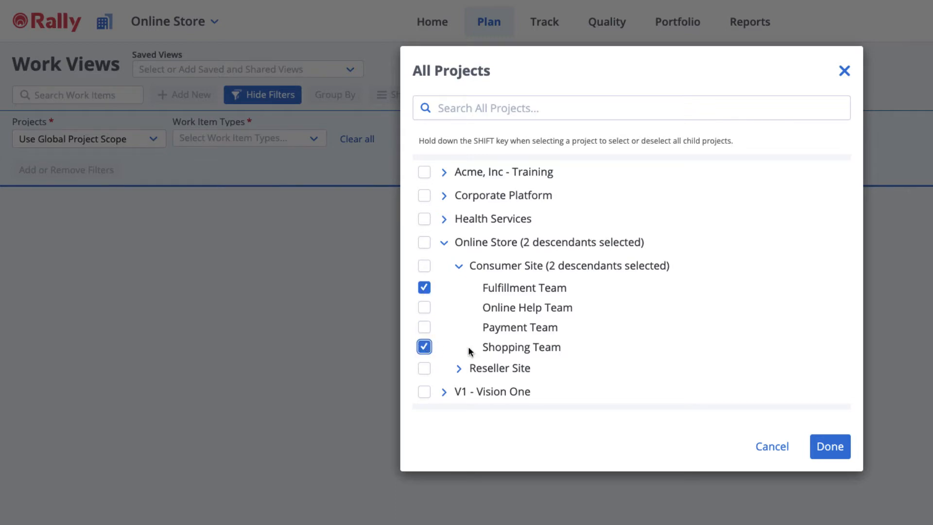
click(826, 447)
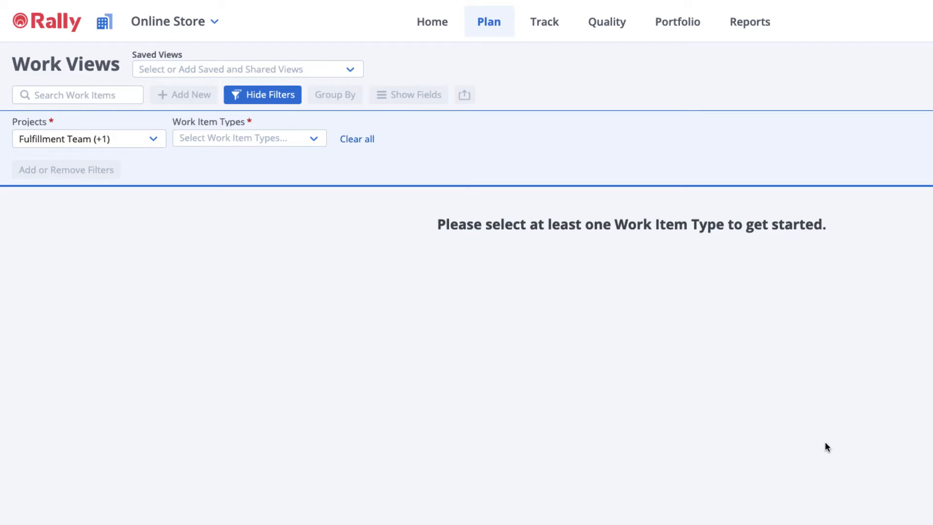
Set the work item types to Portfolio Item Feature and Defect
click(316, 139)
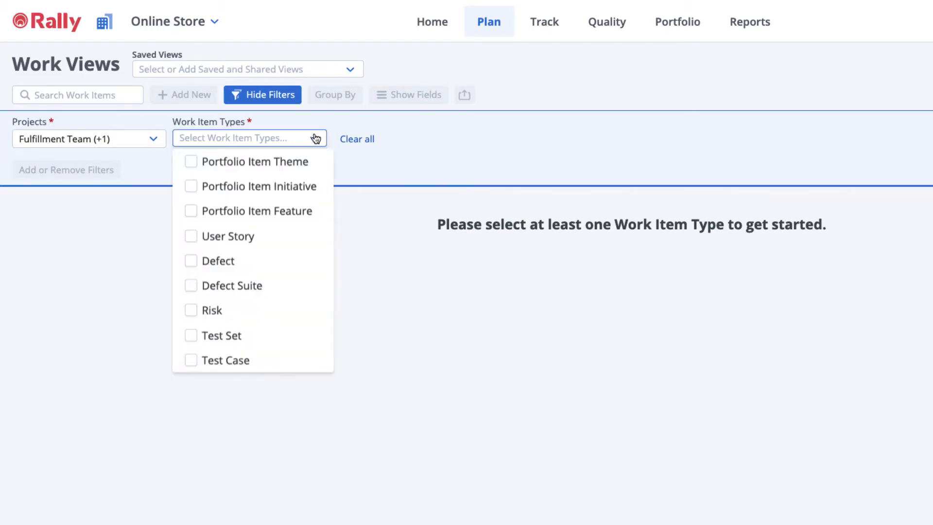
click(190, 212)
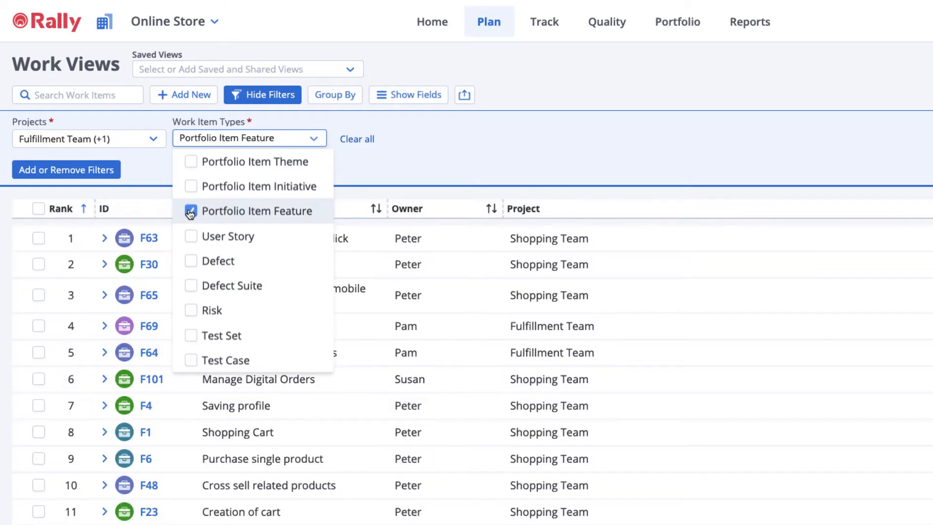
click(191, 260)
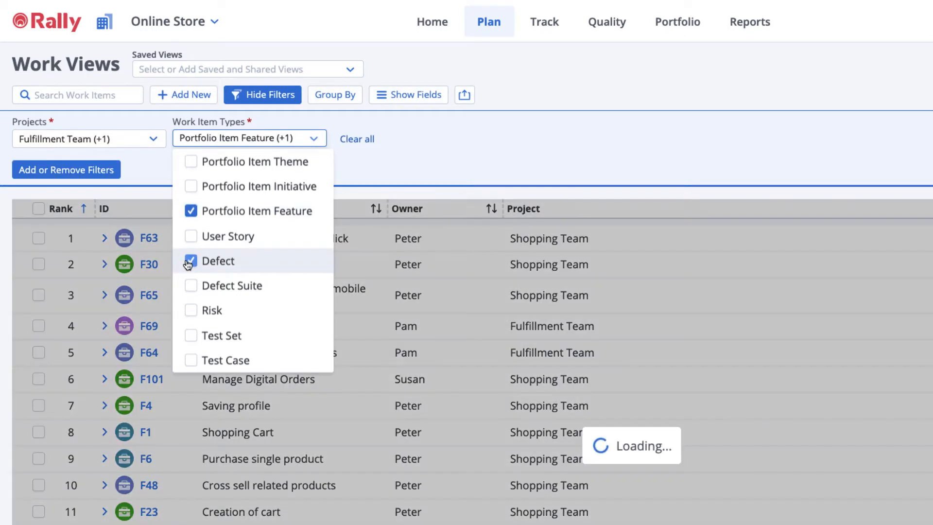
click(415, 147)
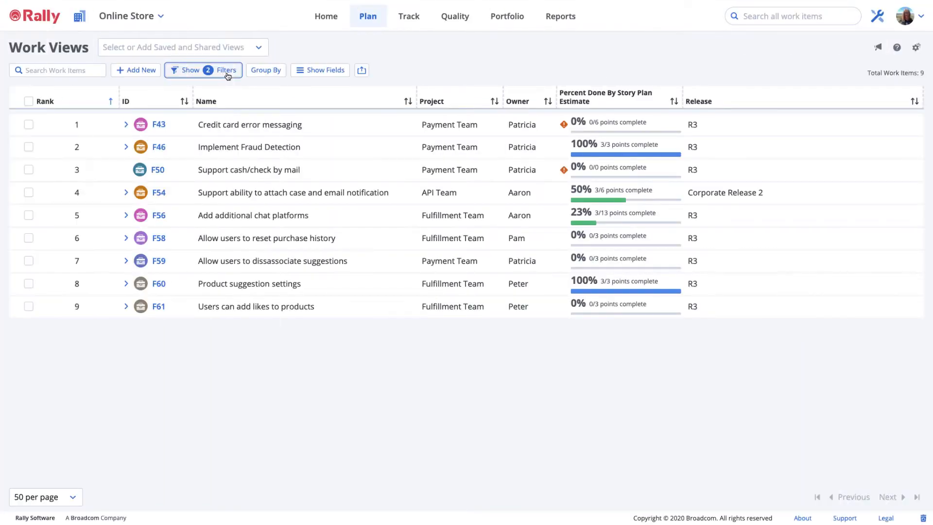
Show the feature list's filters and review which projects are selected
click(227, 71)
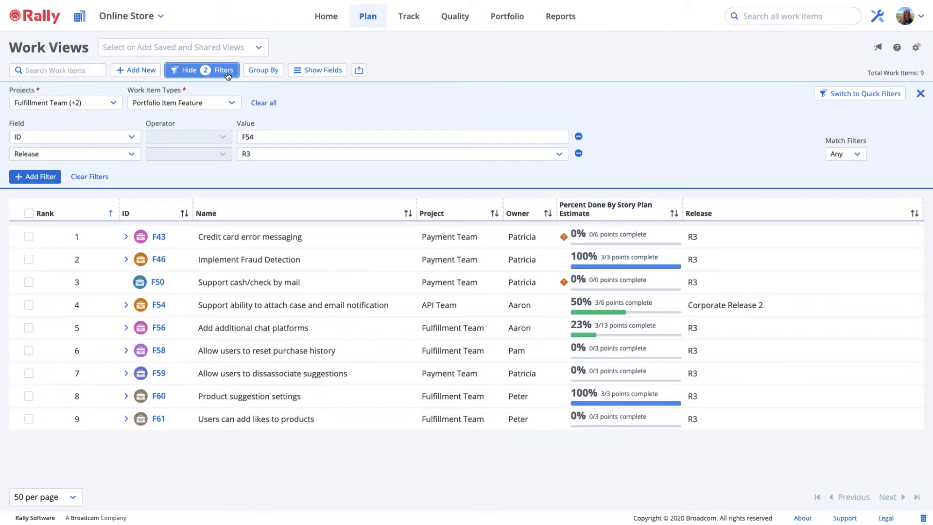
click(113, 103)
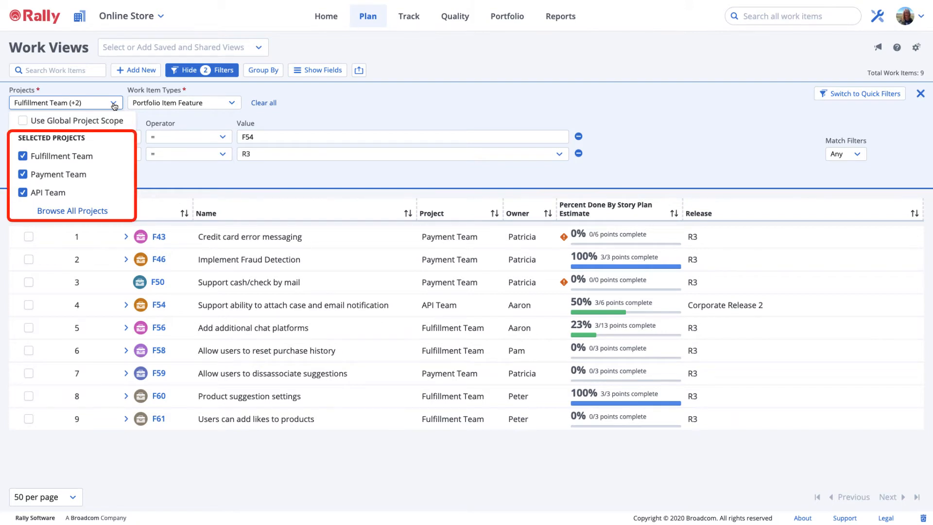
click(114, 105)
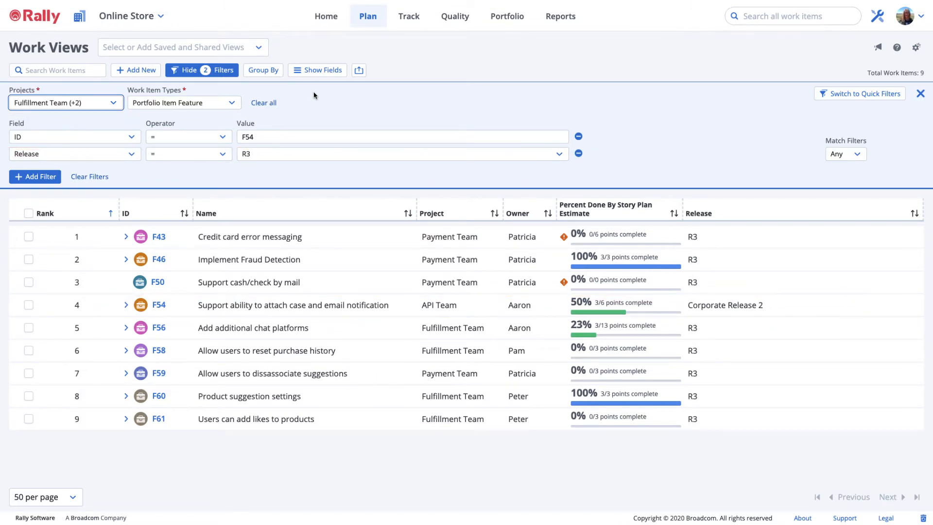
Add the Planned End Date column to the feature list
click(318, 70)
text(plann)
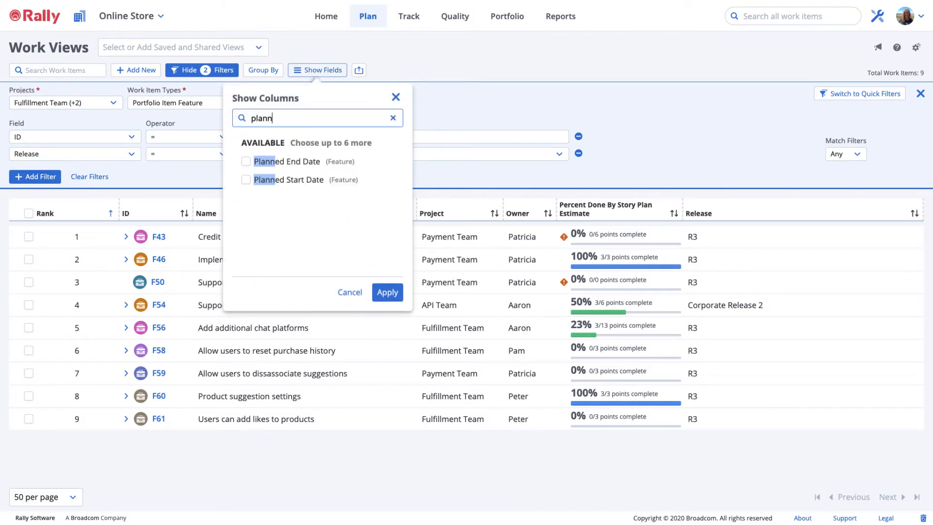
click(246, 161)
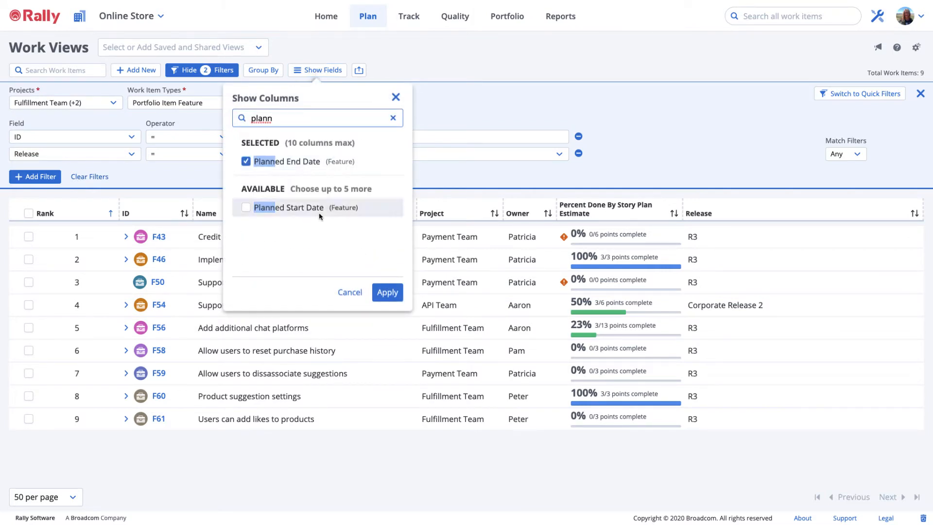
click(388, 295)
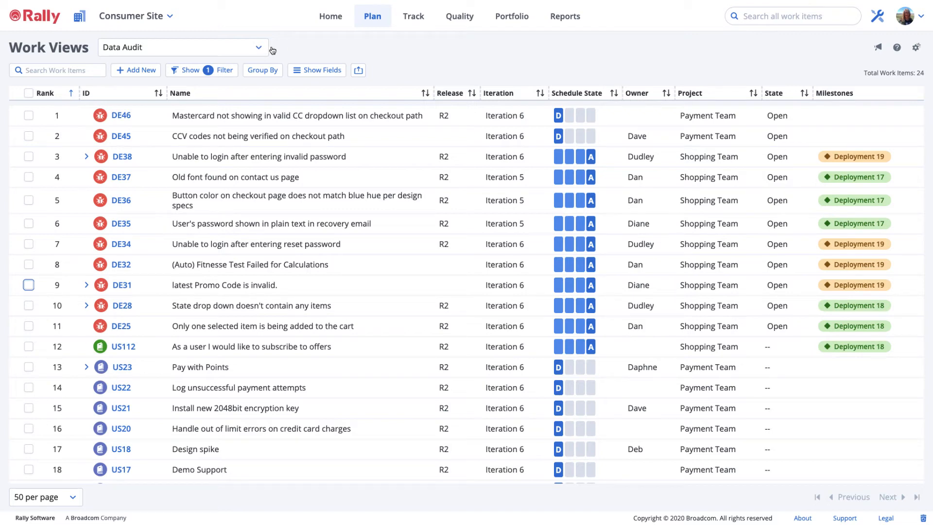
Check the Data Audit view's filter criteria and group its work items by Iteration
click(226, 71)
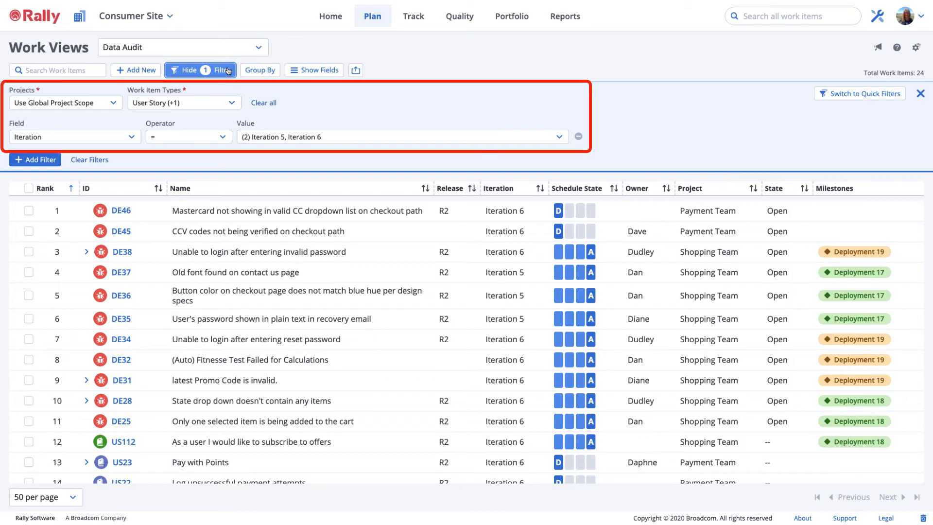
click(260, 70)
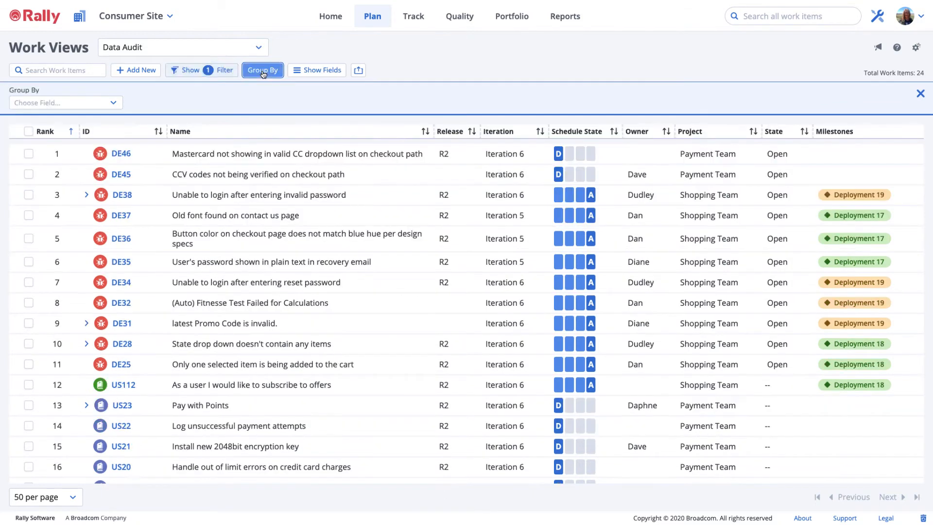
click(74, 102)
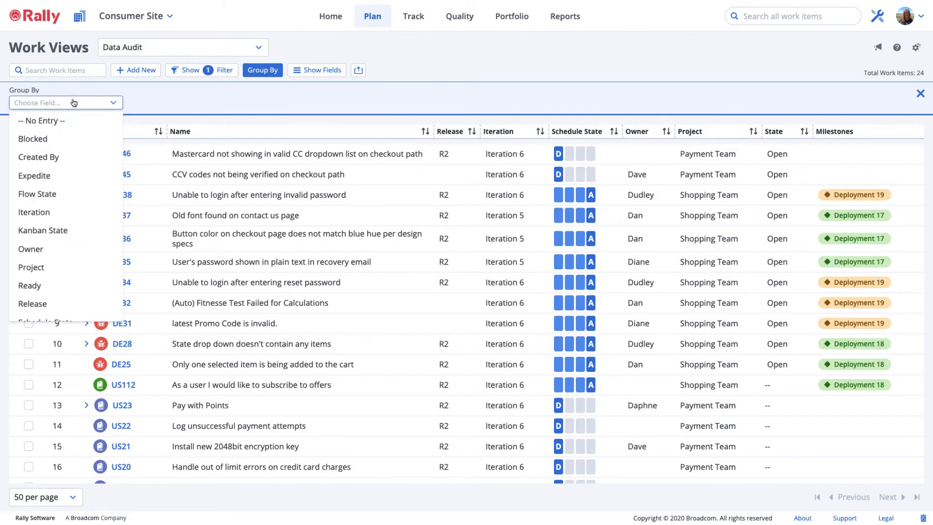
click(26, 212)
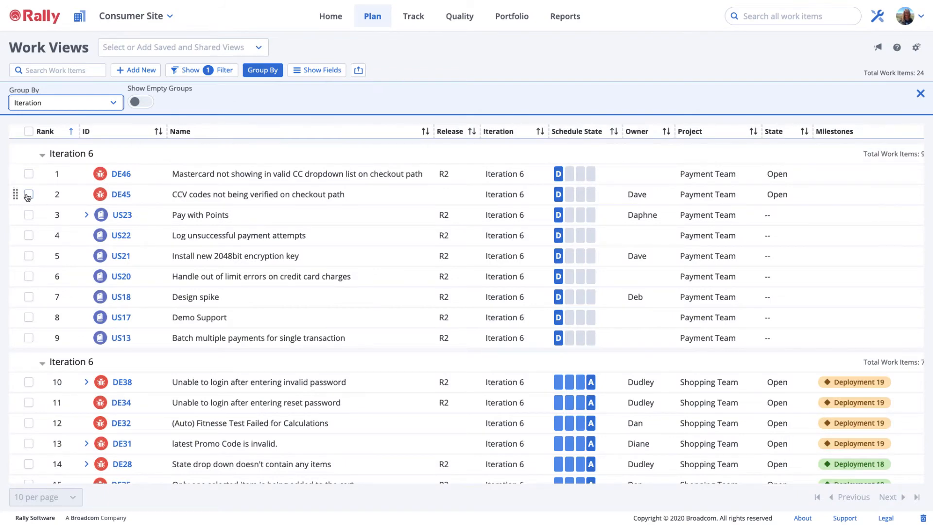
Bulk edit defects DE45, DE32 and DE31 to set their Release to R2
click(28, 195)
click(28, 385)
click(29, 405)
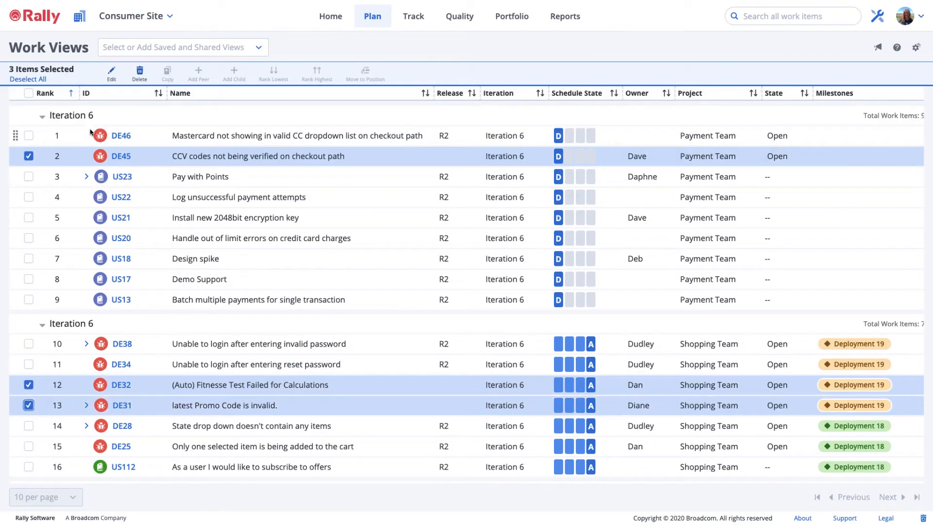
click(111, 73)
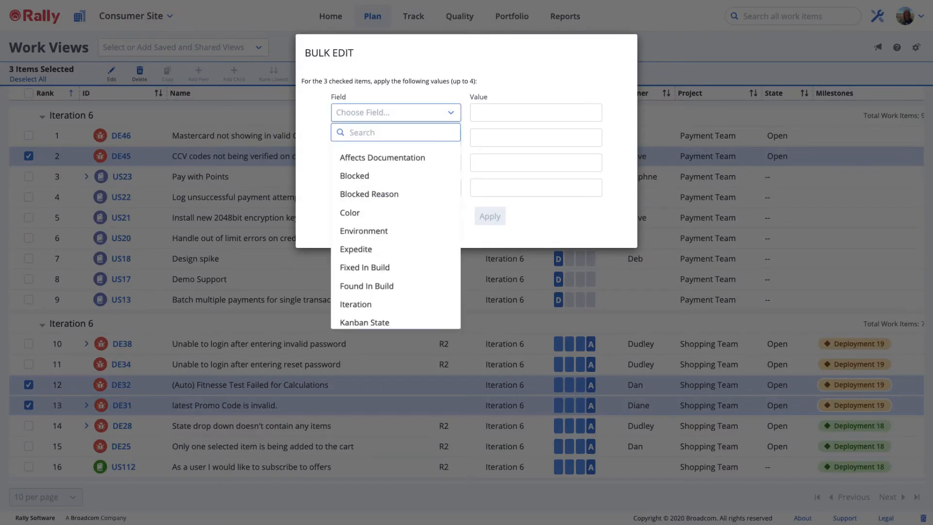
text(Release)
click(371, 157)
click(513, 112)
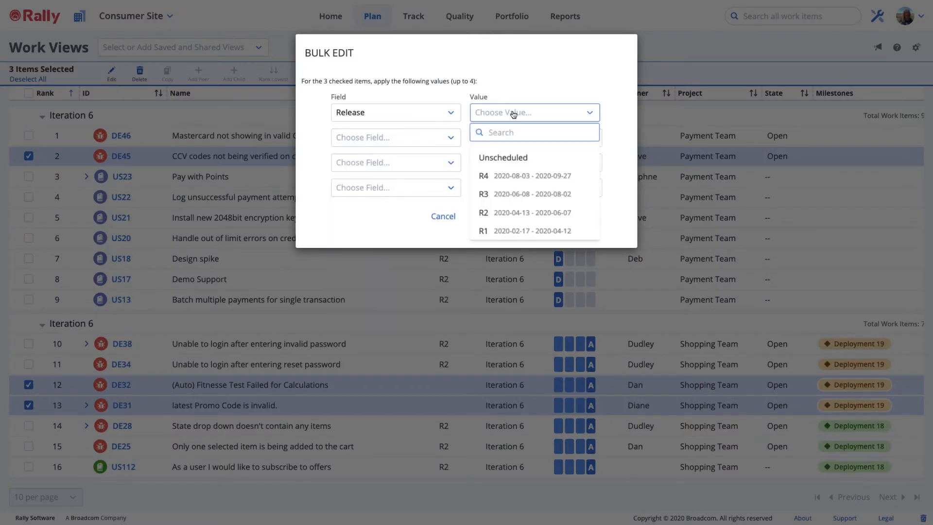
click(505, 212)
click(489, 215)
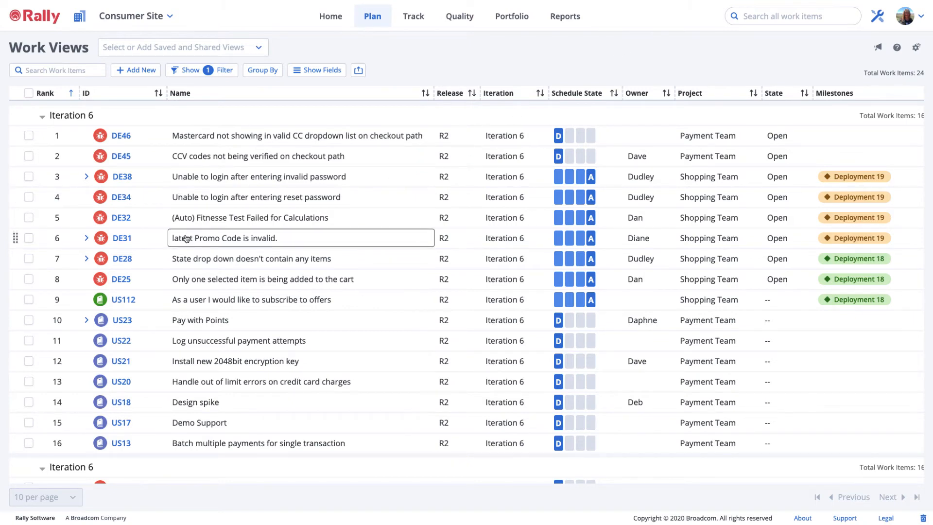
Bulk edit defects DE28, DE25, DE37, DE36 and DE35 to set their State to Closed
click(28, 258)
click(28, 279)
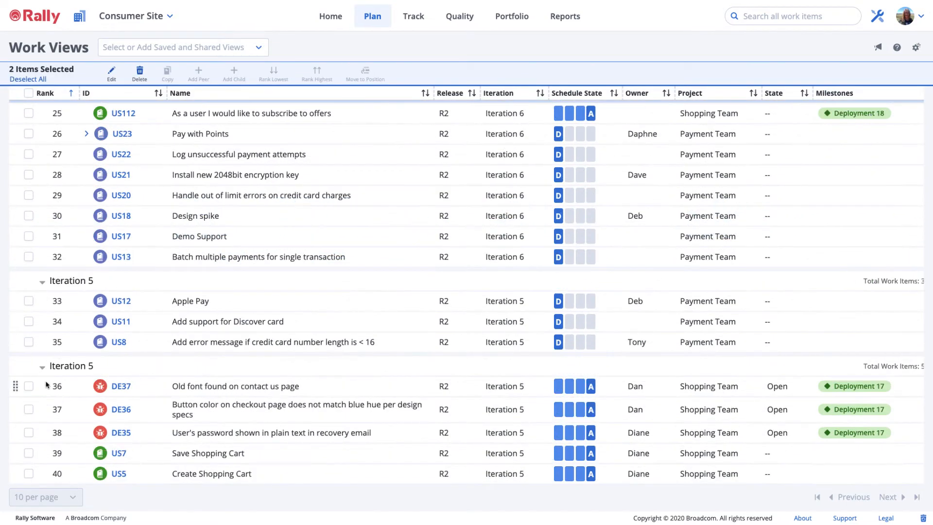
click(28, 387)
click(28, 409)
click(28, 432)
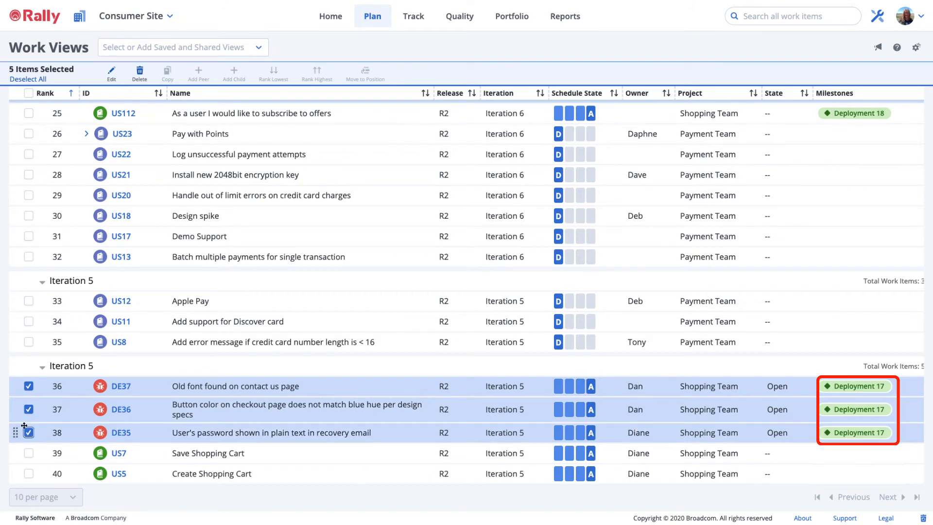
click(117, 72)
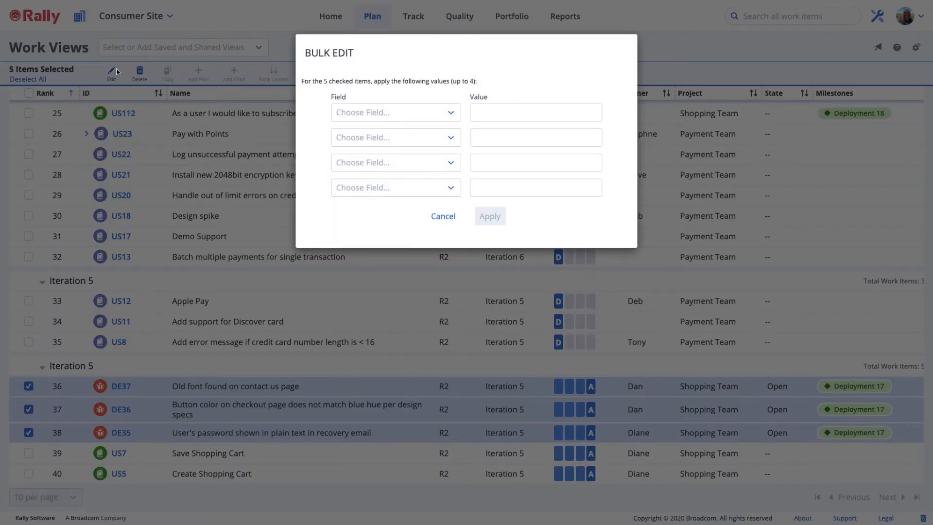
click(447, 115)
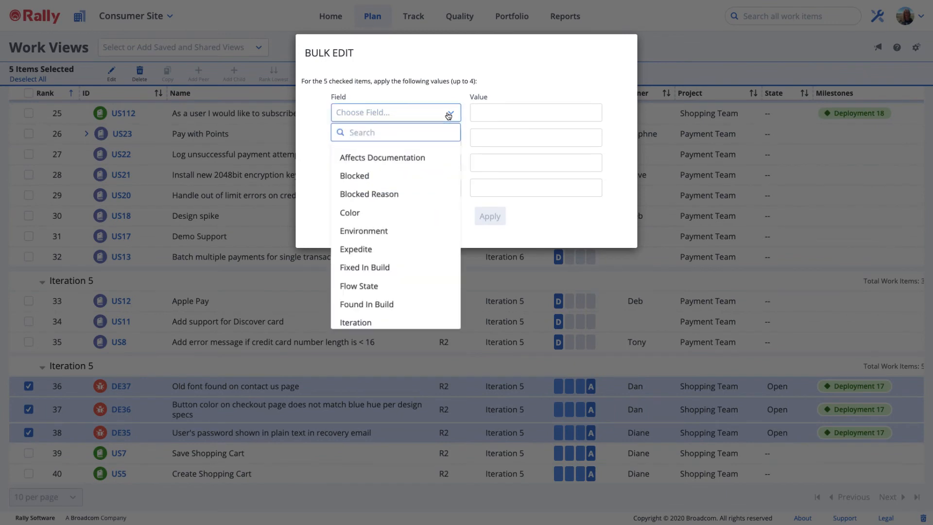
text(stat)
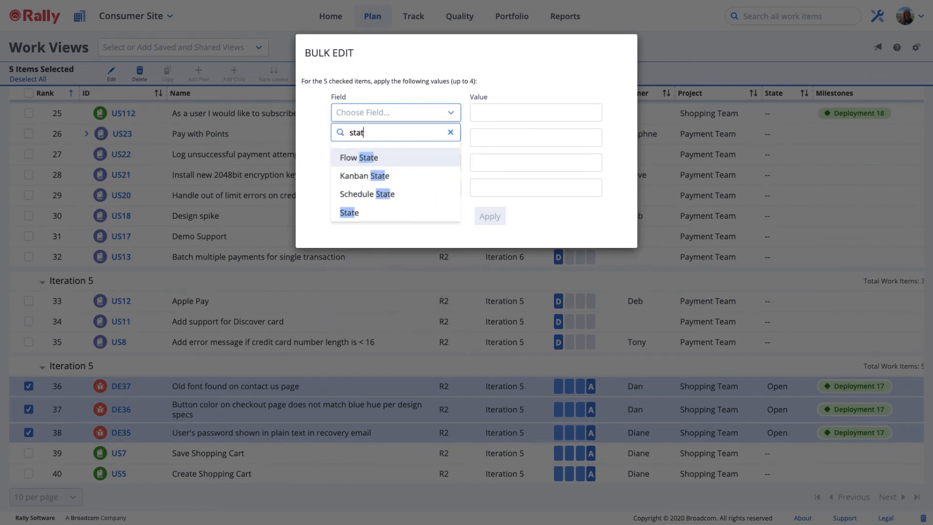
click(357, 214)
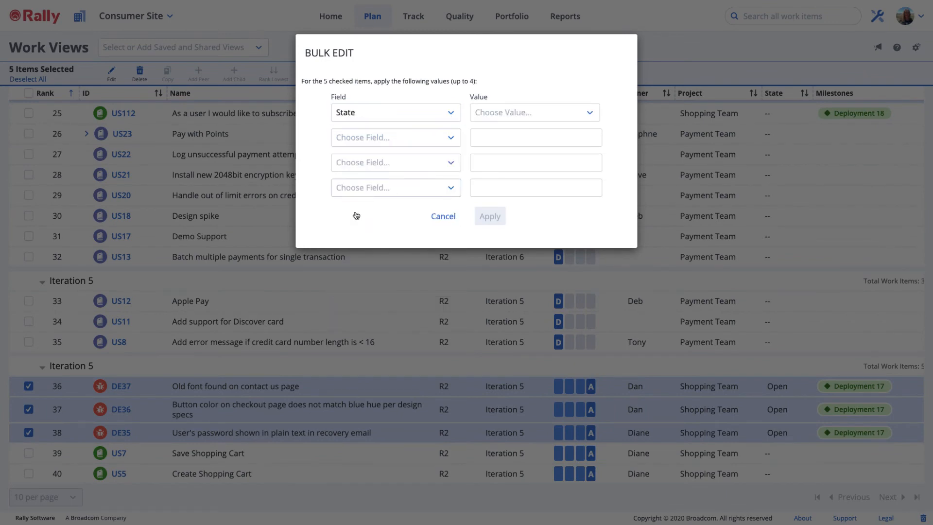
click(556, 113)
click(502, 215)
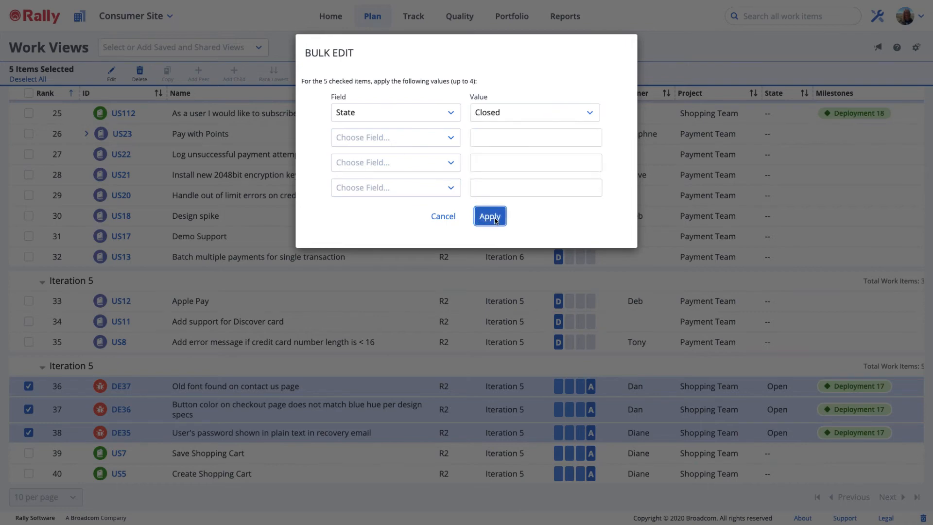
click(495, 218)
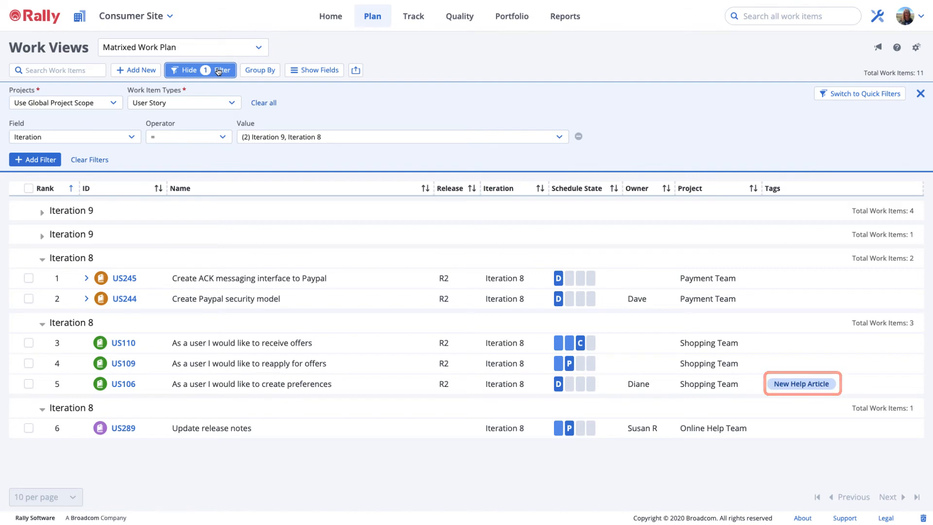
Hide the Matrixed Work Plan filters and start a detailed user story for Online Help Team named "Write Help article for adding preferences"
click(218, 72)
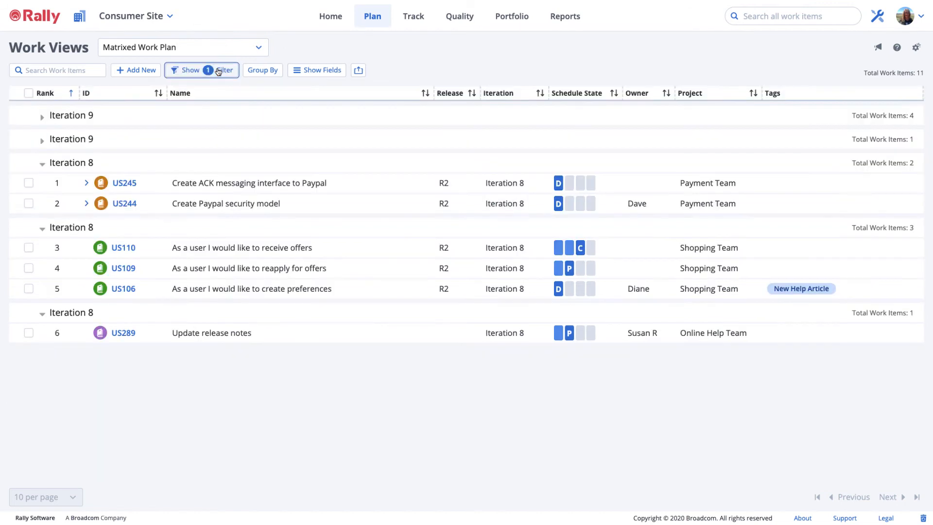
click(143, 71)
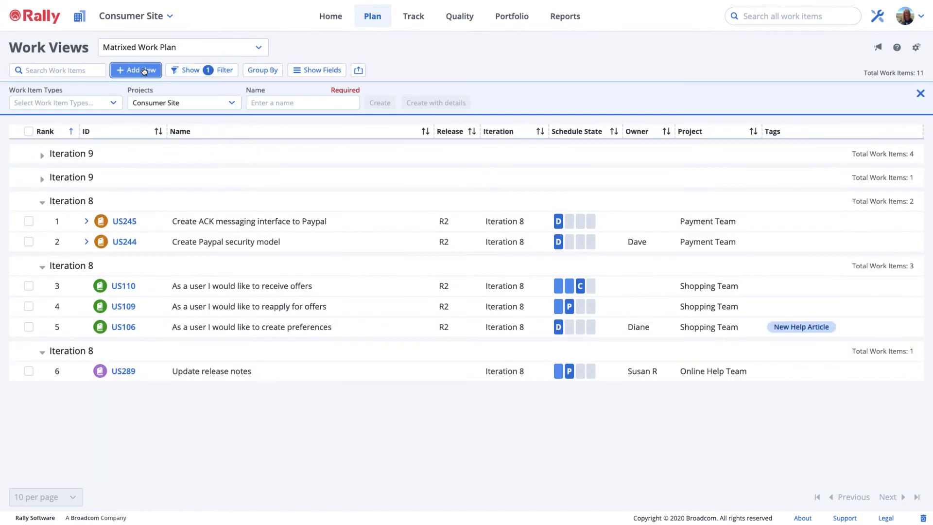
click(75, 104)
click(41, 176)
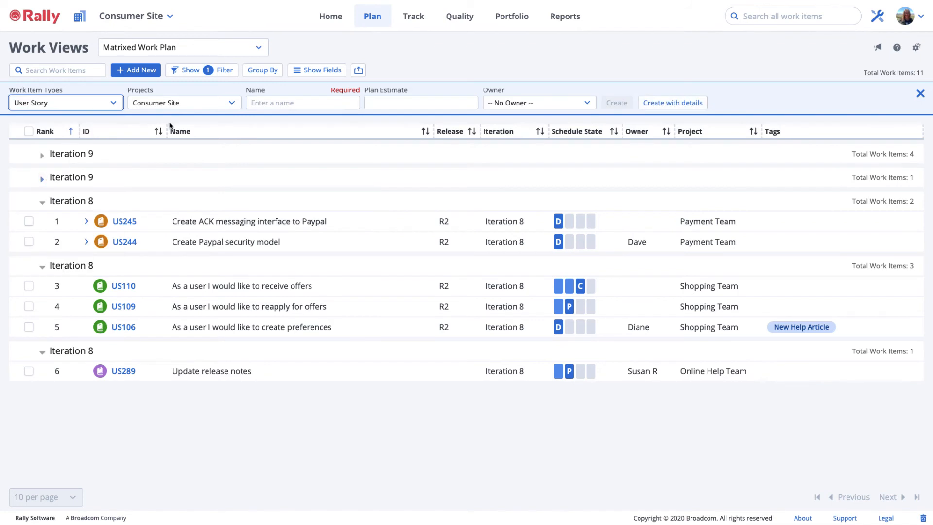
click(226, 104)
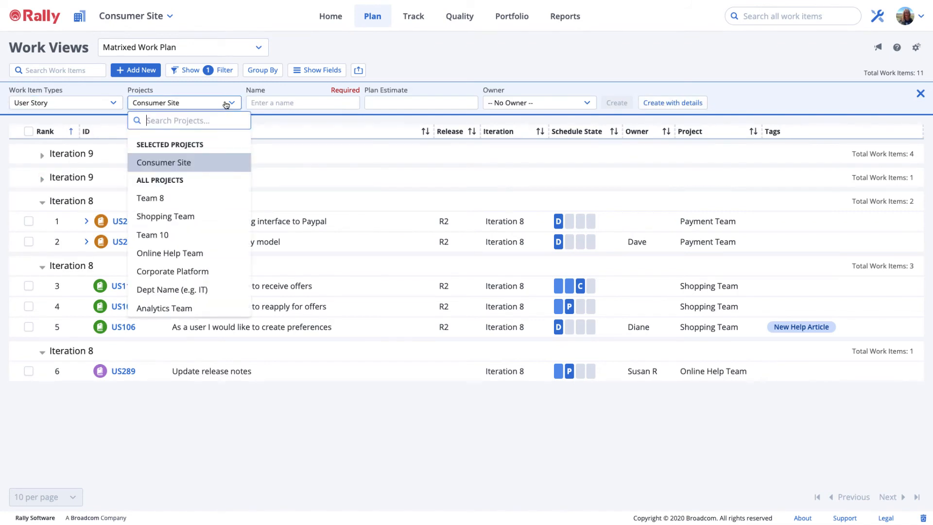
click(184, 254)
click(266, 103)
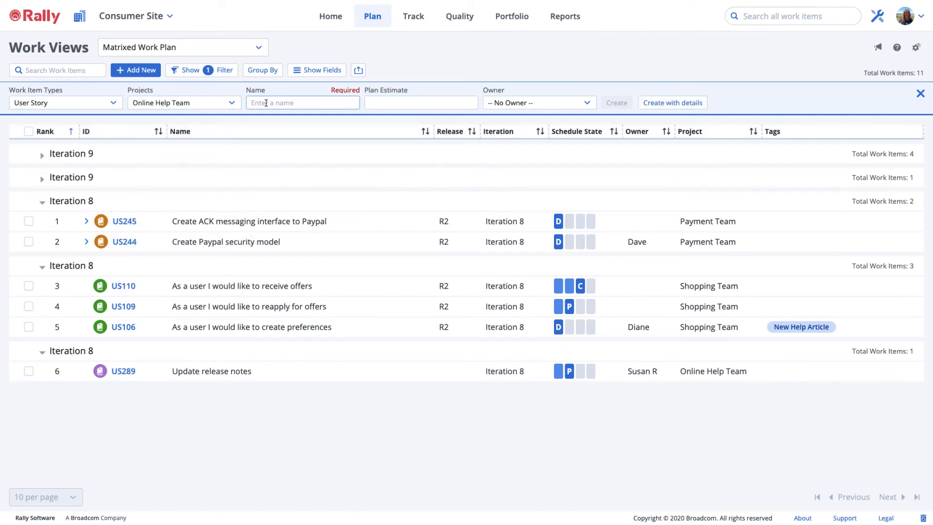
click(266, 103)
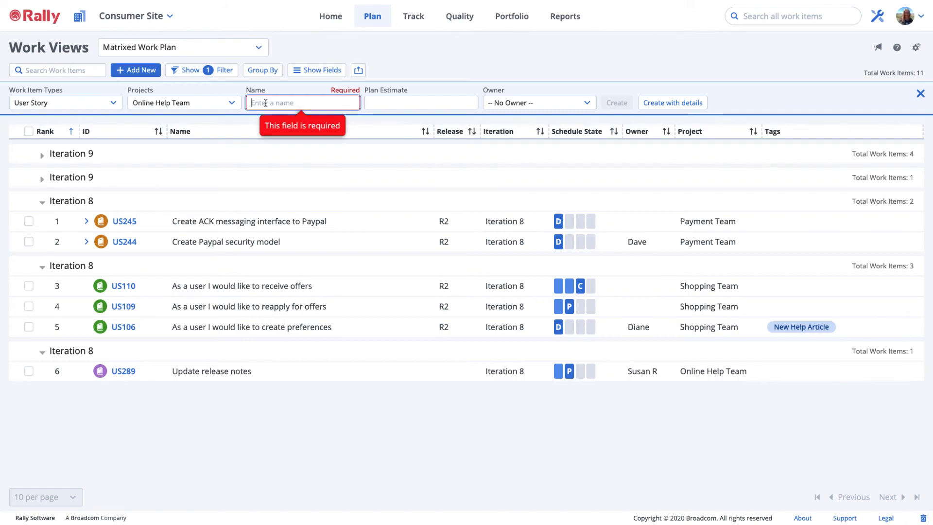
text(Write)
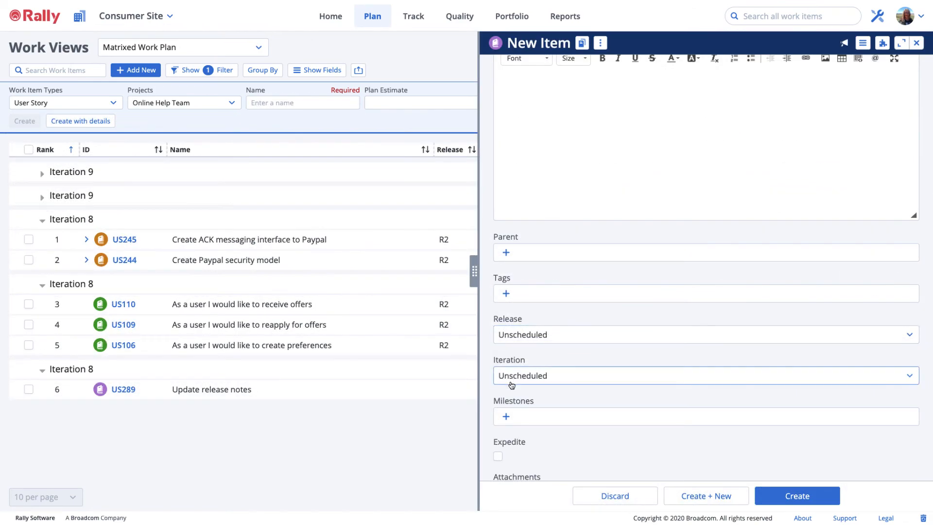
Assign the new user story to Iteration 8 and create it
click(512, 376)
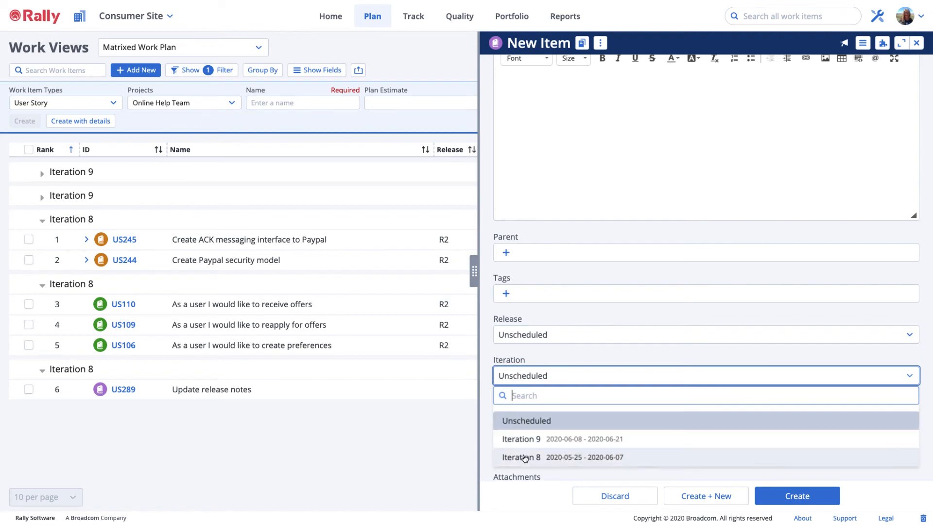
click(524, 457)
click(782, 494)
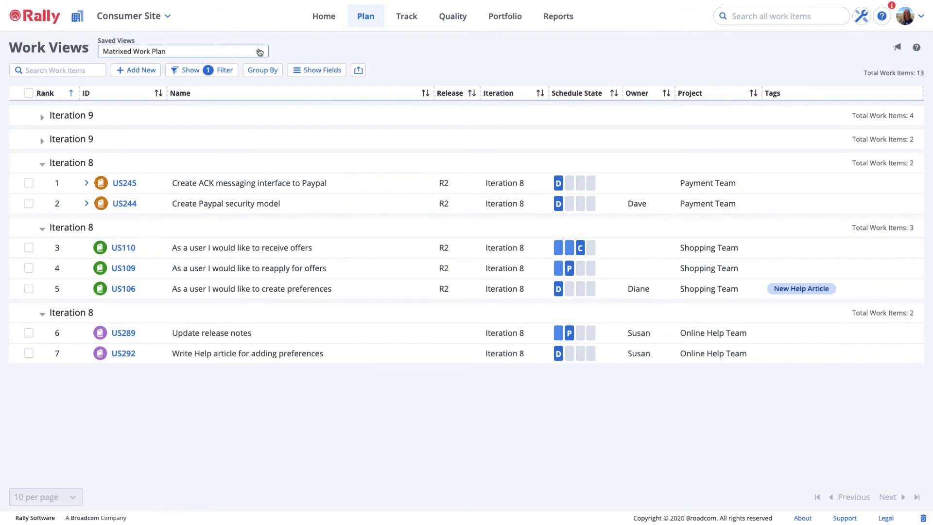
Save the current view as a new view named Online Help Plan, Shared With Project, and check the list of saved views
click(259, 52)
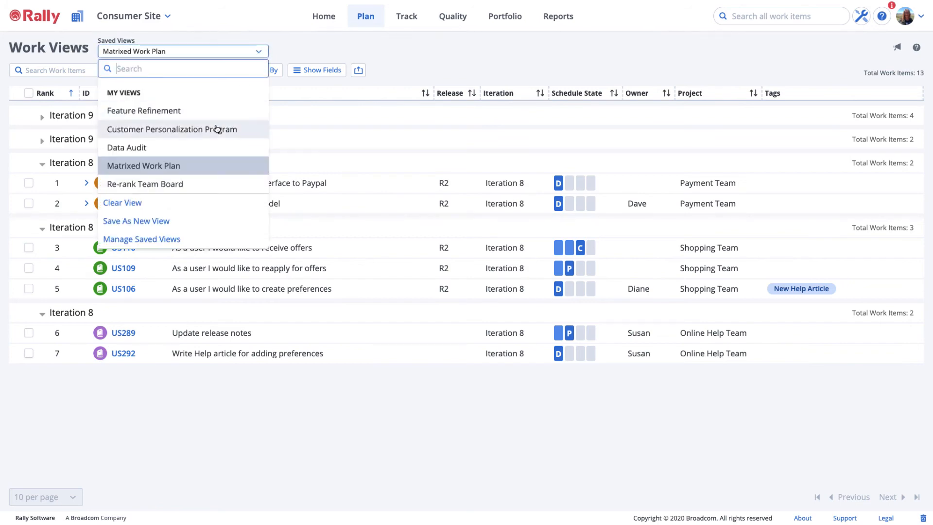
click(170, 223)
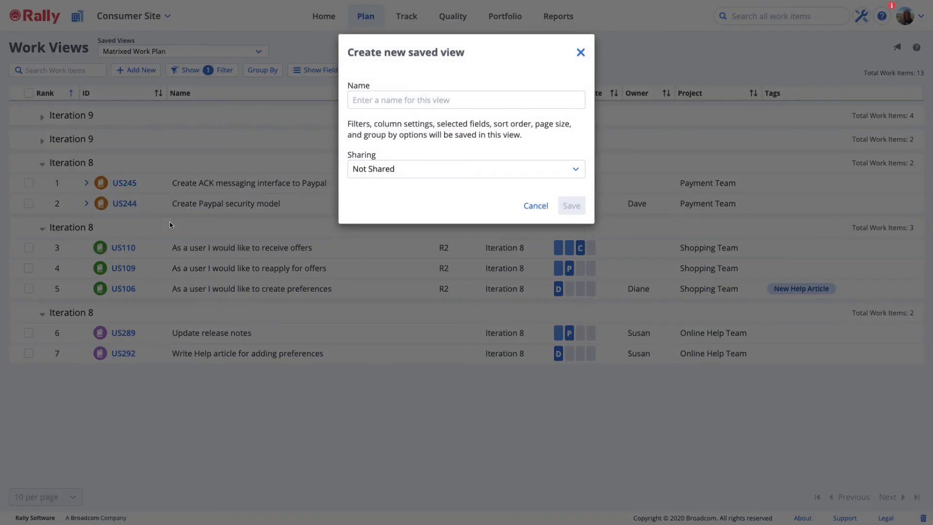
click(369, 100)
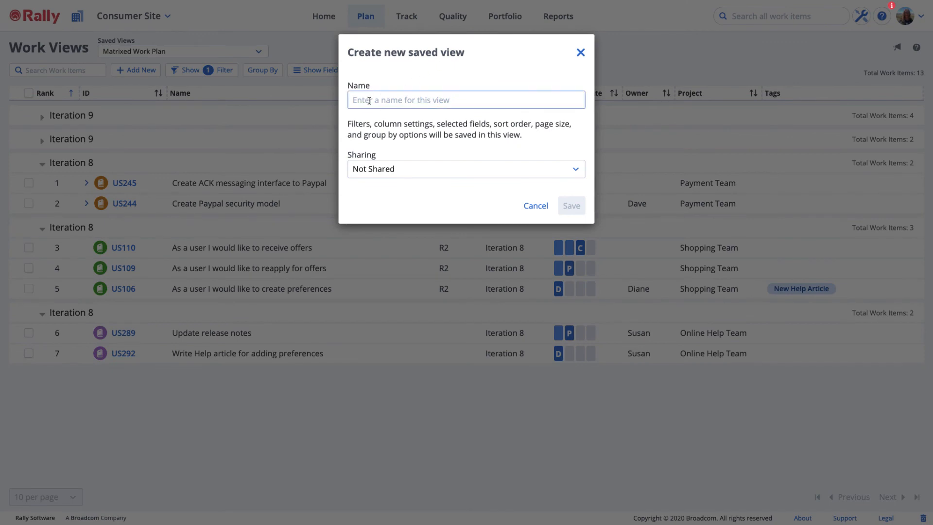
text(Online )
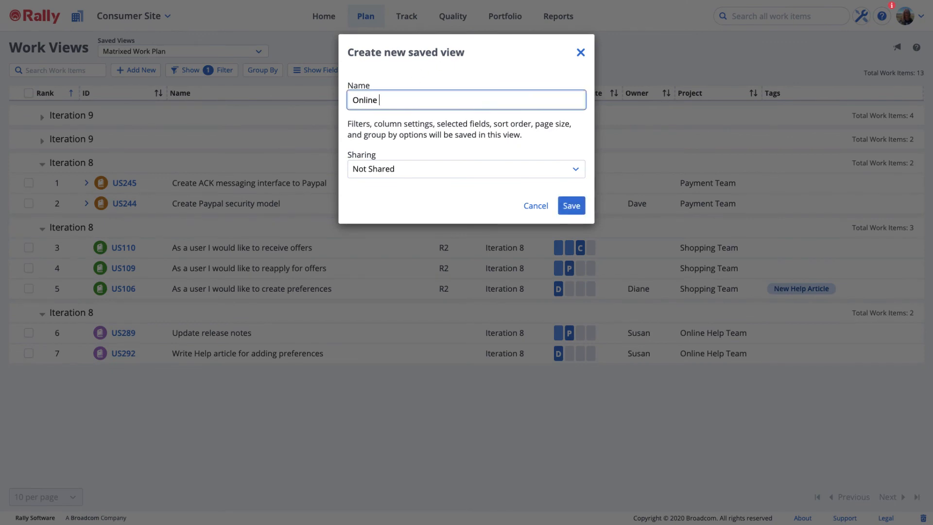
text(Help Plan)
click(574, 171)
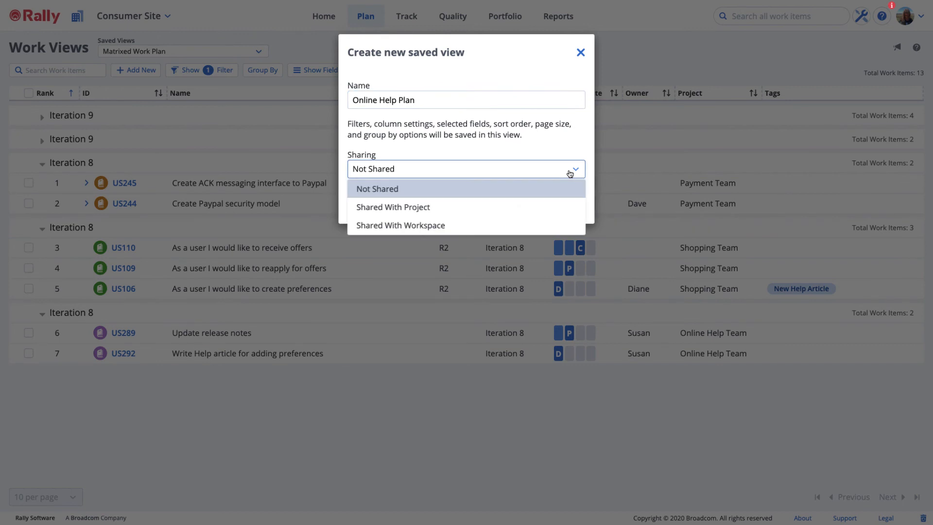
click(413, 208)
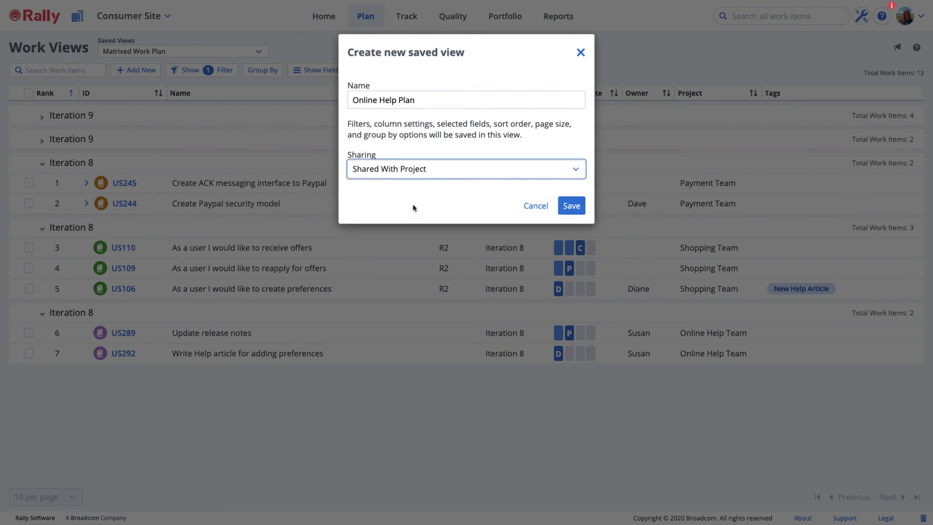
click(571, 205)
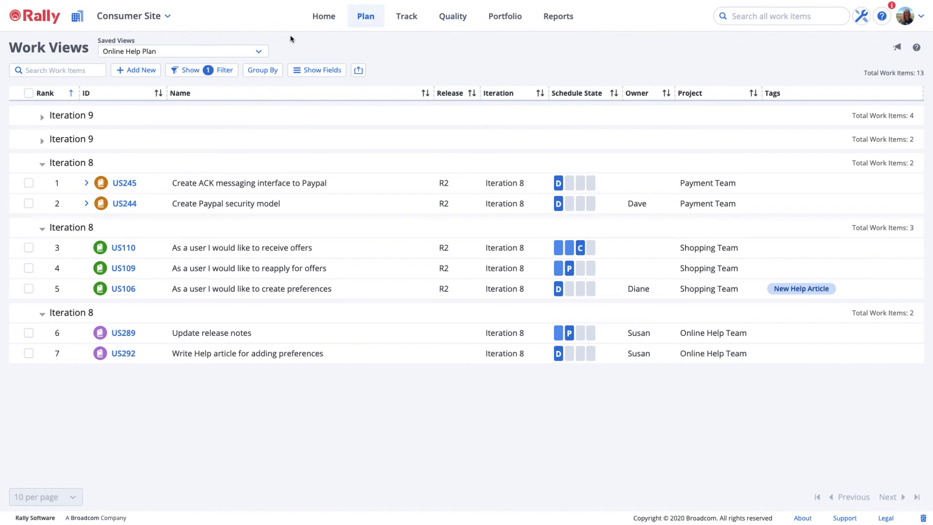
click(257, 53)
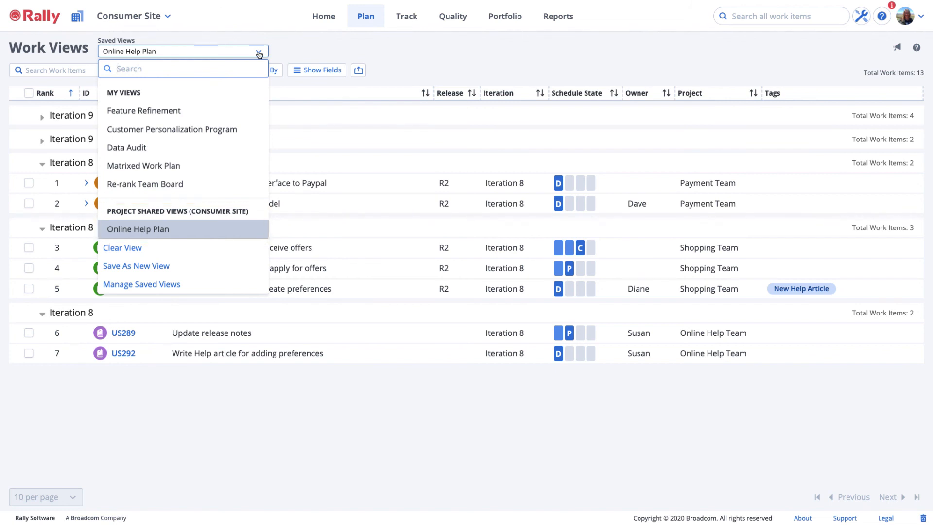
click(259, 54)
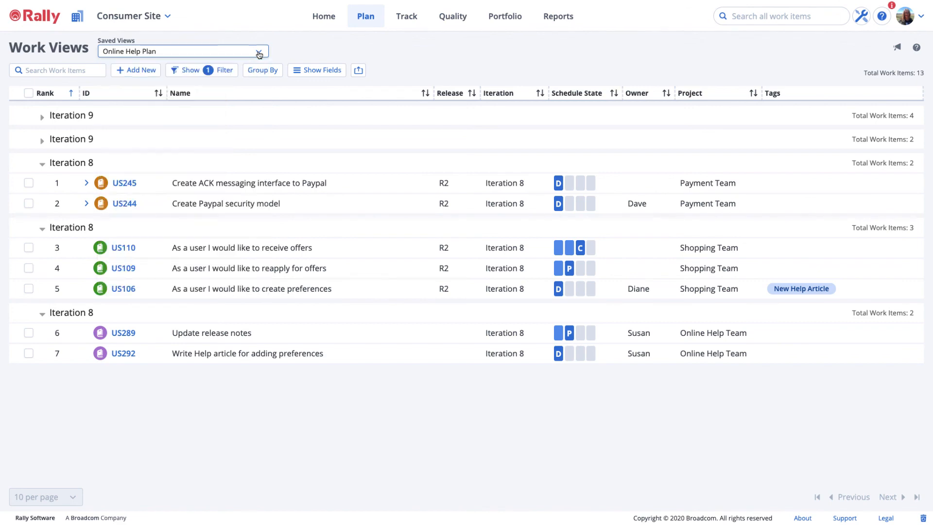